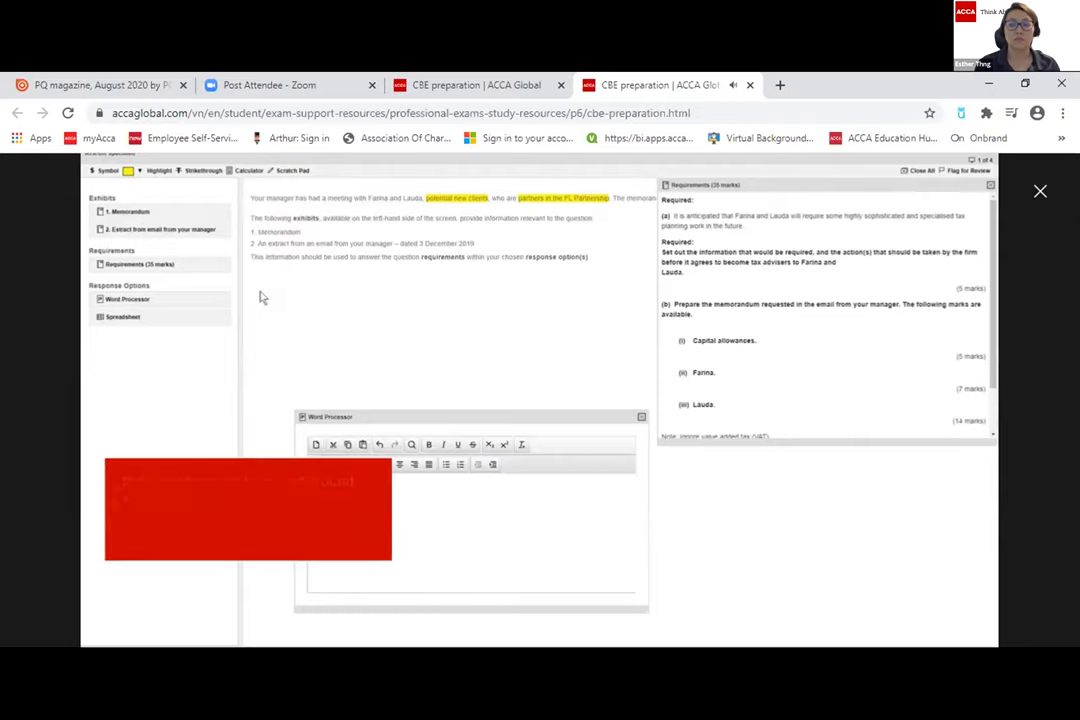
# Arrange the requirements and word processor windows side by side and enlarge both to fill the work area.
pyautogui.moveTo(768, 185); pyautogui.dragTo(359, 271)
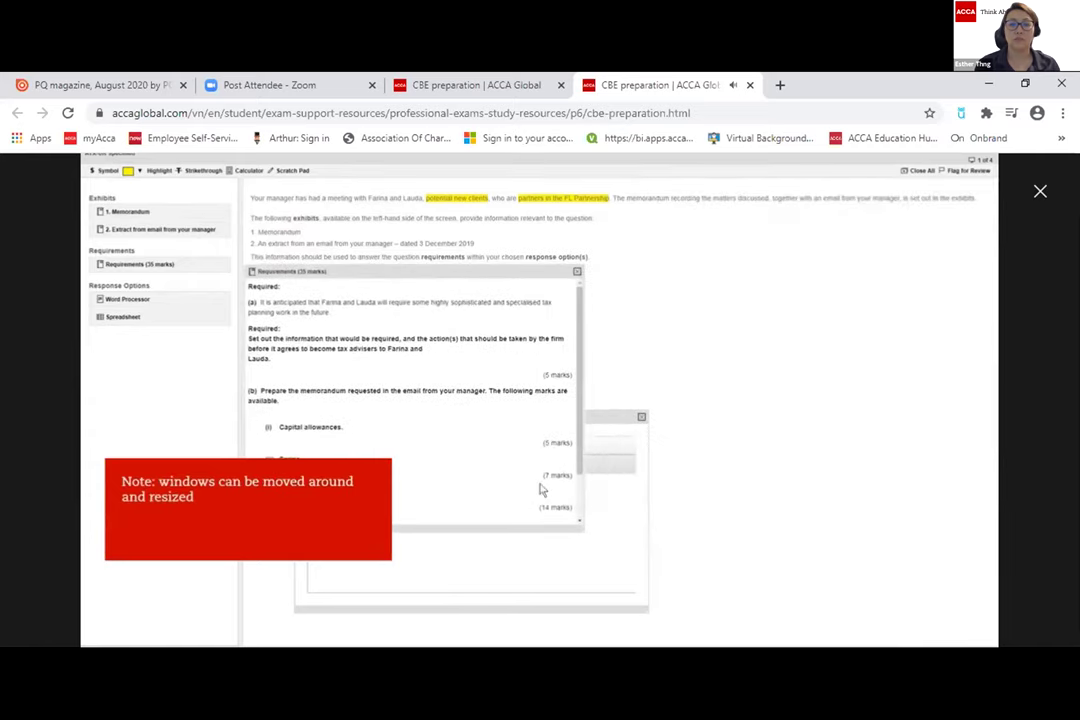
pyautogui.moveTo(583, 533); pyautogui.dragTo(606, 606)
pyautogui.moveTo(620, 418); pyautogui.dragTo(959, 219)
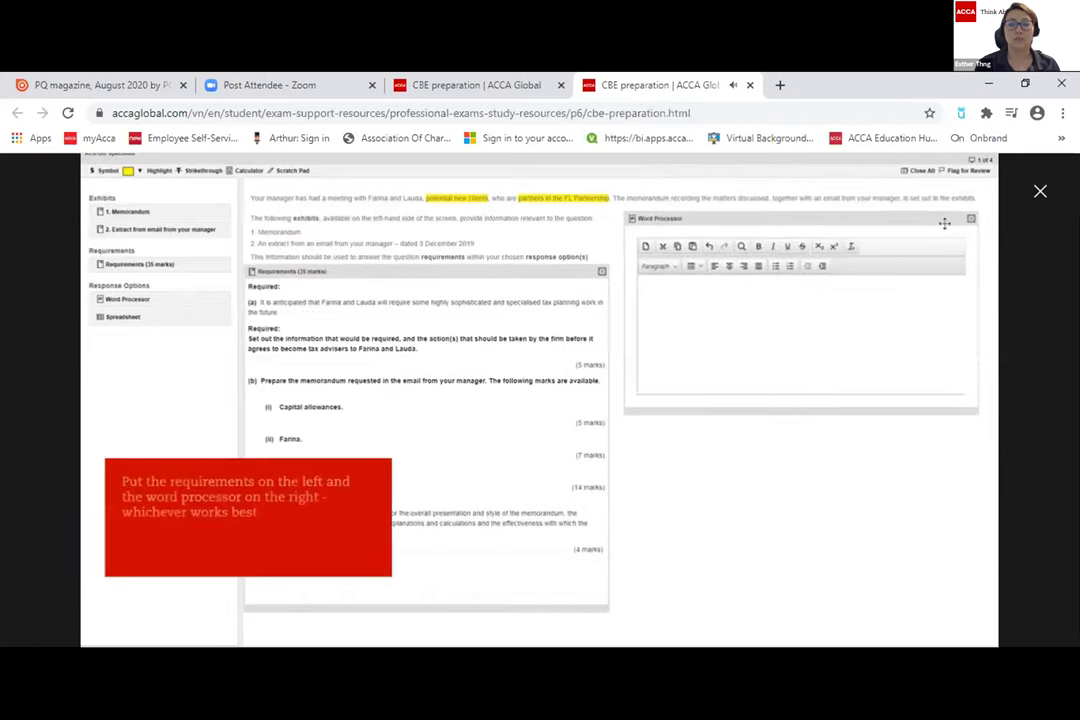
pyautogui.moveTo(978, 422); pyautogui.dragTo(991, 638)
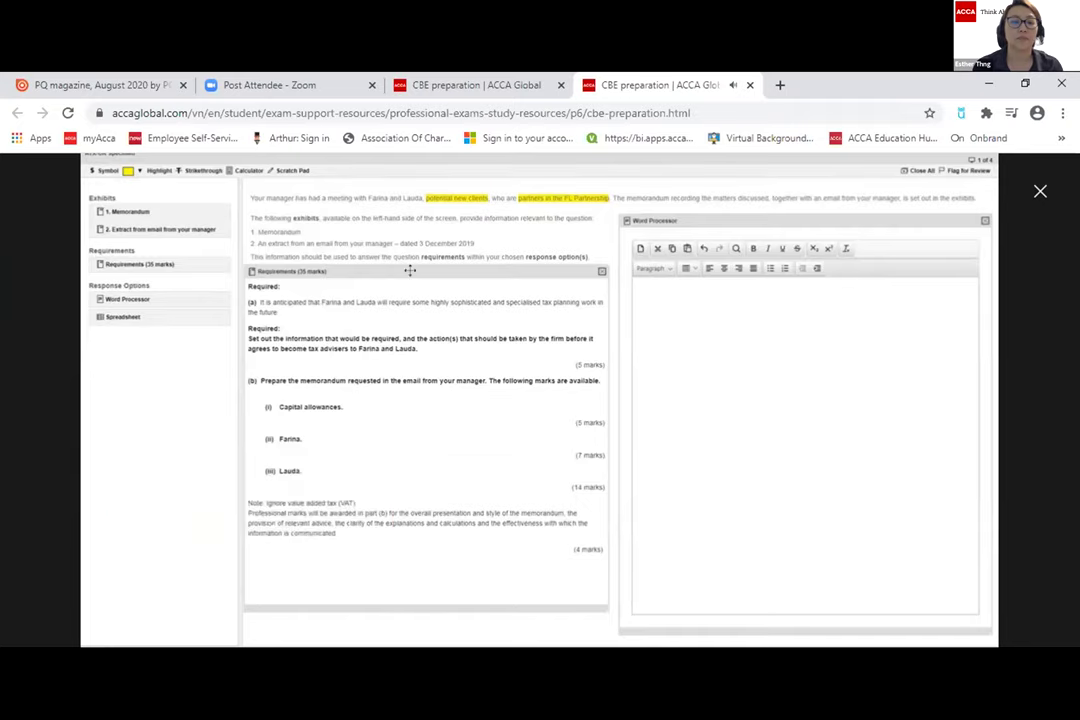
# Copy the requirements text from part (a) through the 4 professional marks into the word processor.
pyautogui.moveTo(249, 300); pyautogui.dragTo(590, 550)
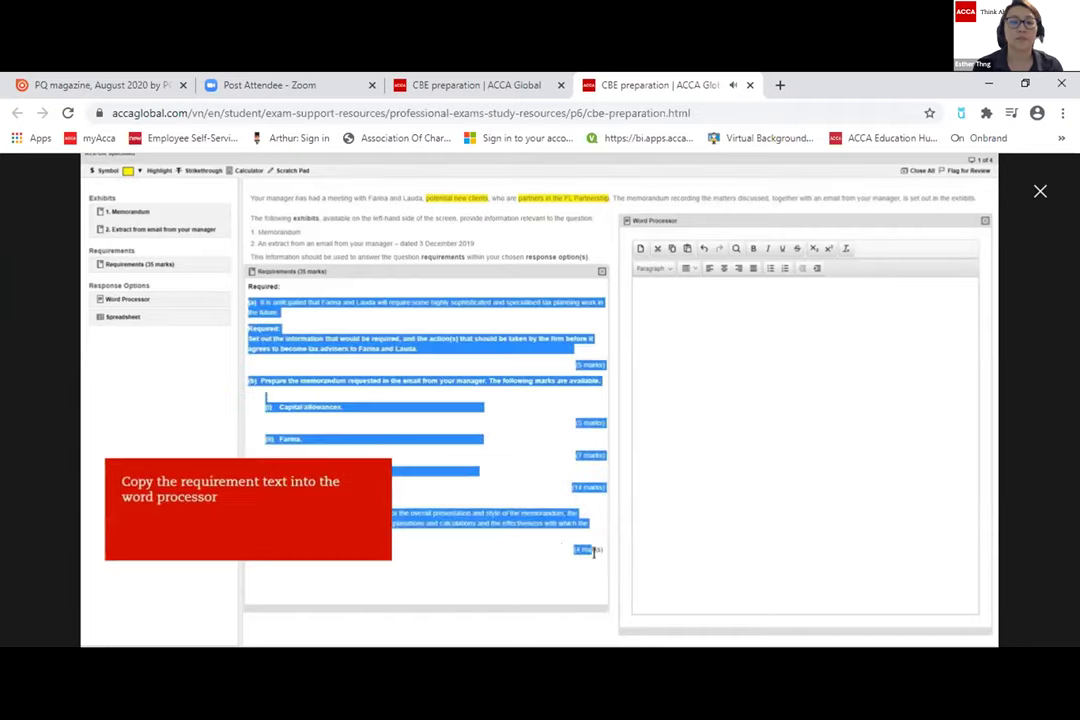
pyautogui.hotkey('ctrl', 'c')
pyautogui.click(694, 352)
pyautogui.hotkey('ctrl', 'v')
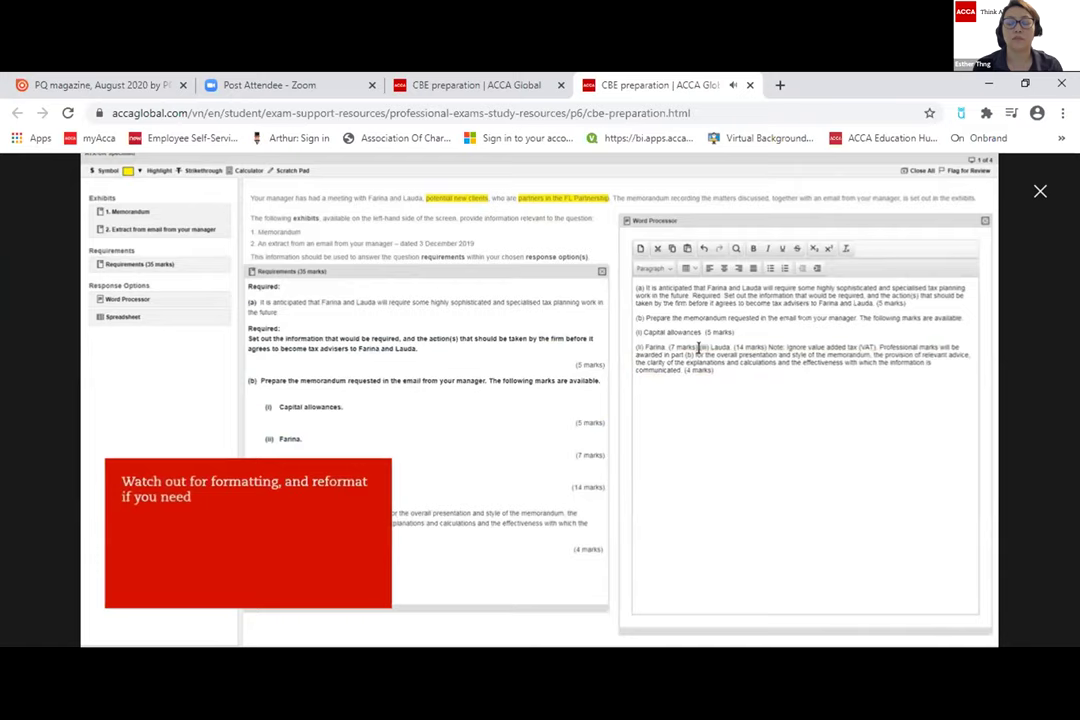
# Reformat the pasted requirements so item (iii) starts on its own line and the professional marks note forms a separate paragraph.
pyautogui.click(698, 347)
pyautogui.press('Return')
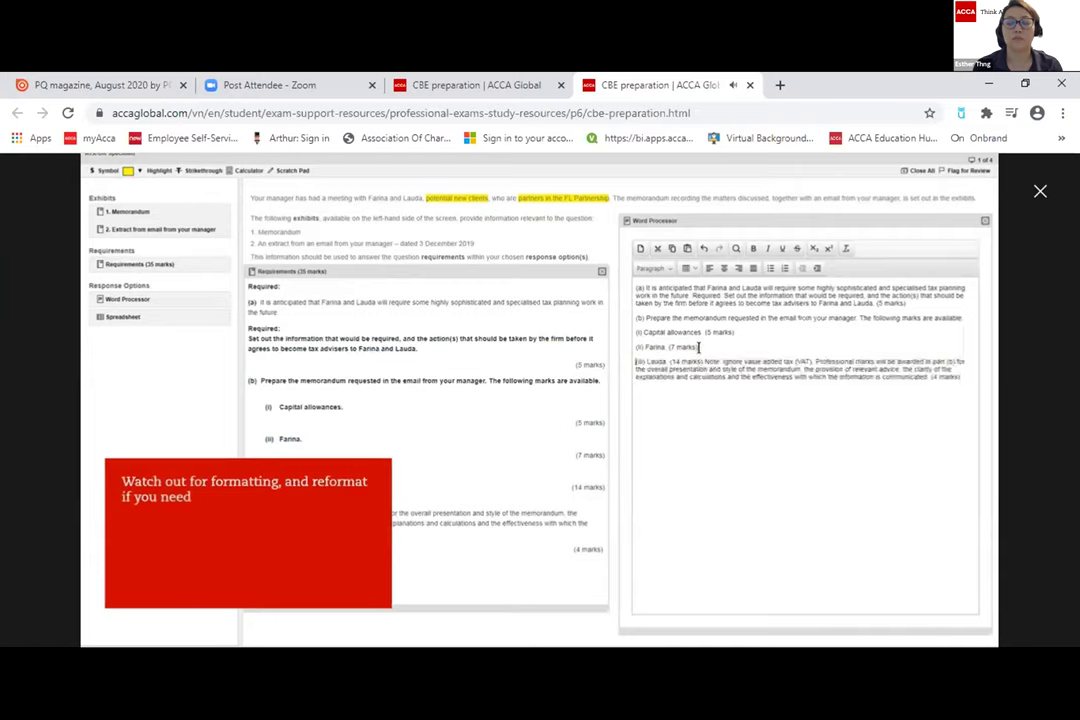
pyautogui.click(816, 362)
pyautogui.press('Return')
pyautogui.press('Return')
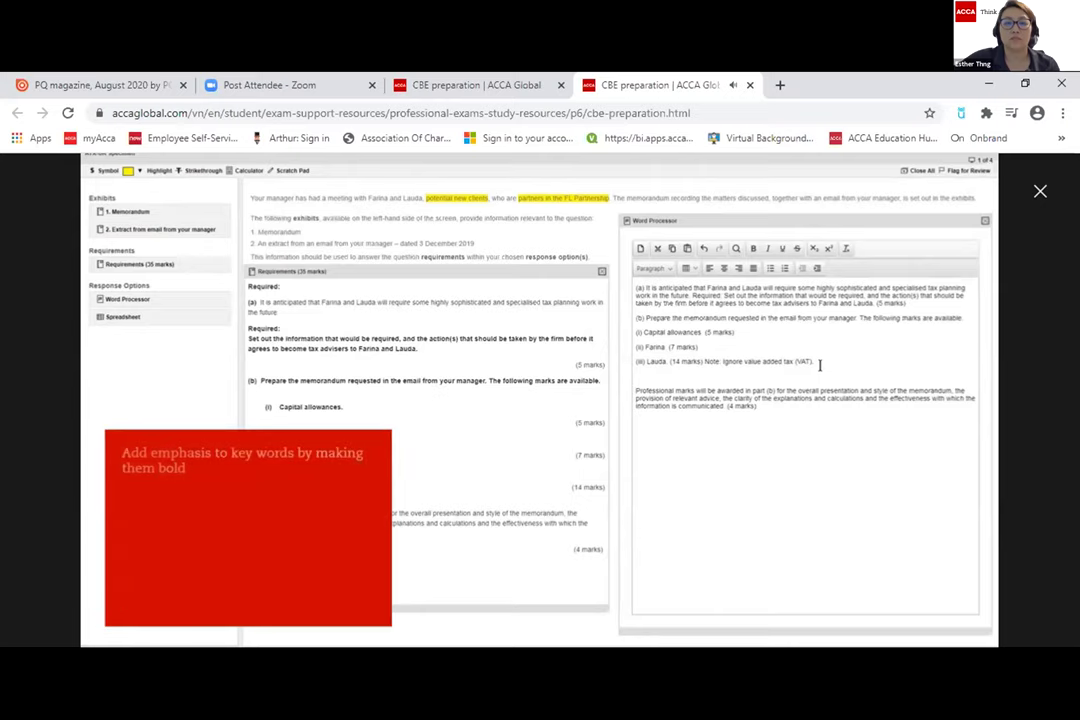
# Bold the key phrases in part (a): "Set out the information", "and the action(s)", "before it agrees" and the tax advisers phrase naming both clients.
pyautogui.moveTo(725, 295); pyautogui.dragTo(791, 296)
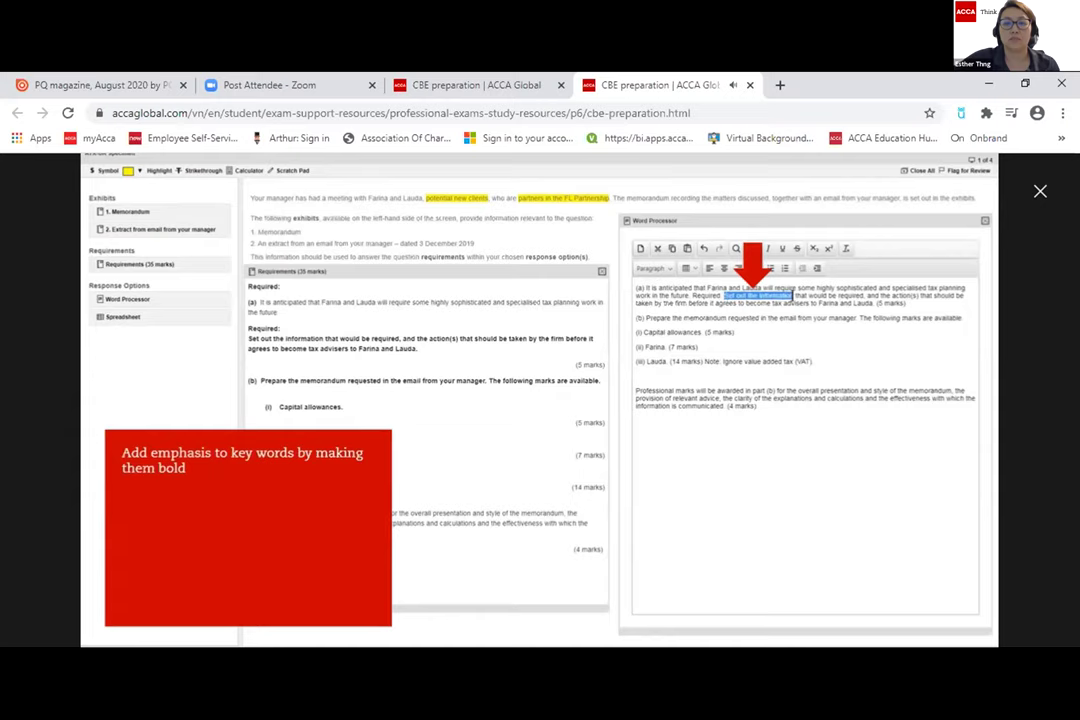
pyautogui.hotkey('ctrl', 'b')
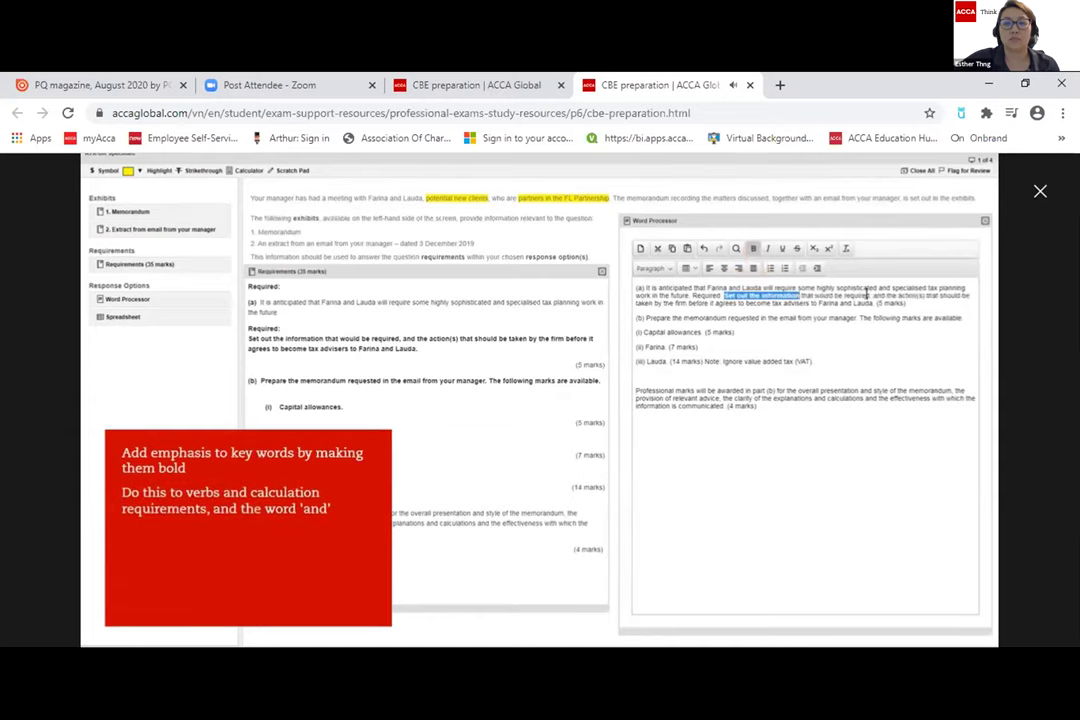
pyautogui.moveTo(874, 296); pyautogui.dragTo(922, 297)
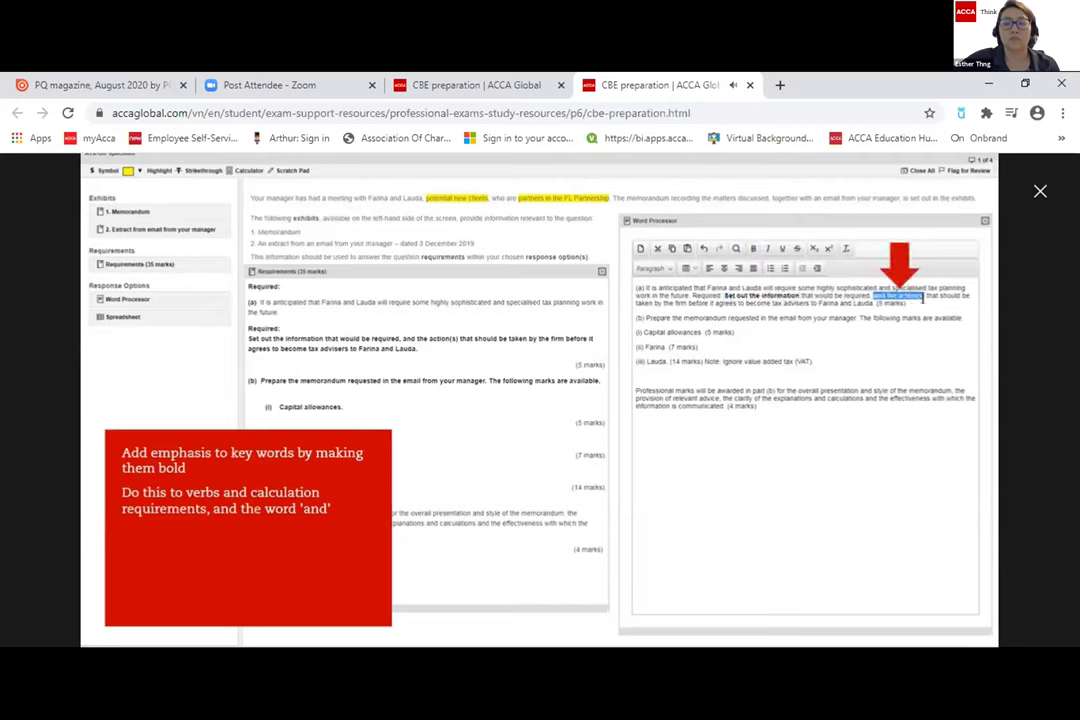
pyautogui.hotkey('ctrl', 'b')
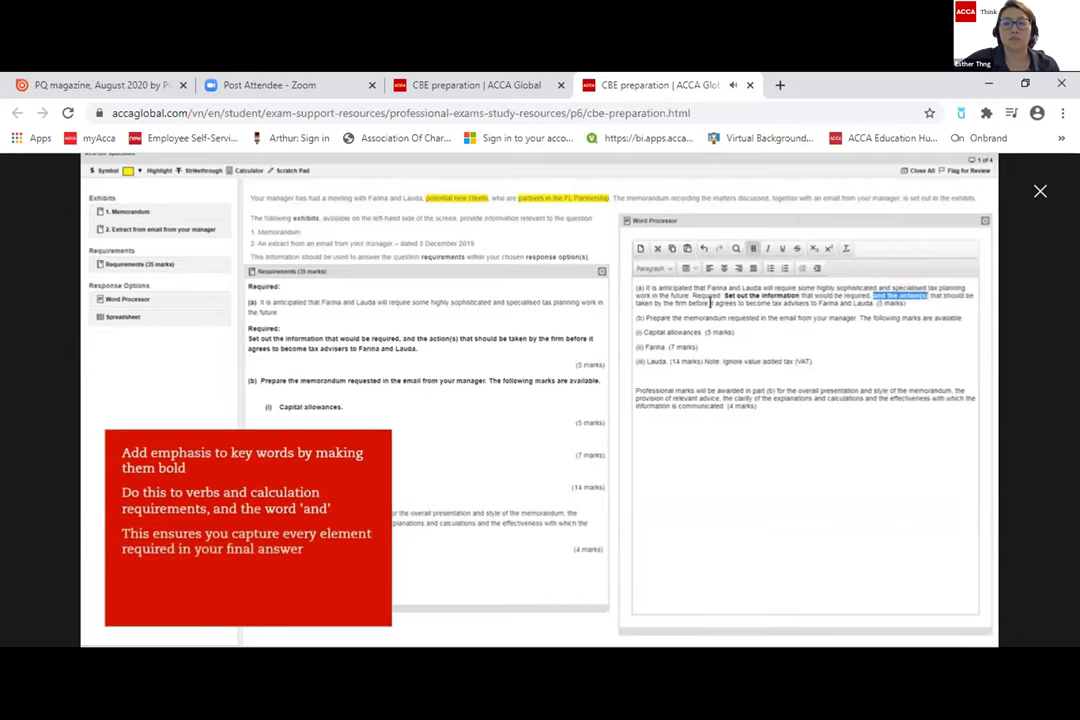
pyautogui.moveTo(688, 304); pyautogui.dragTo(742, 305)
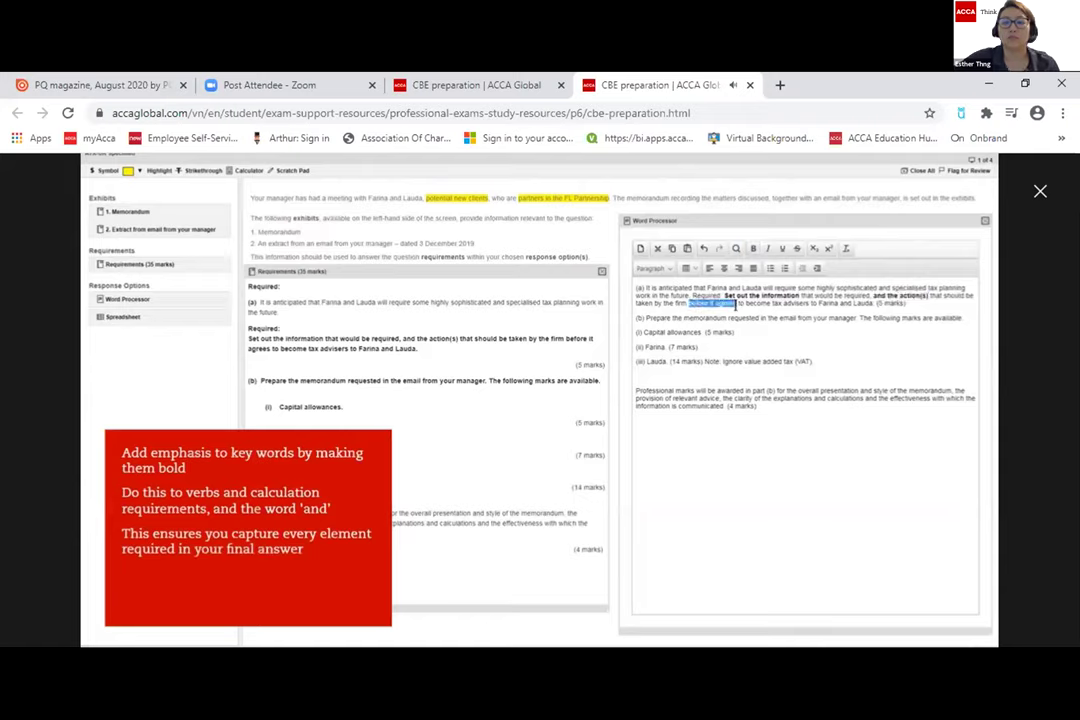
pyautogui.hotkey('ctrl', 'b')
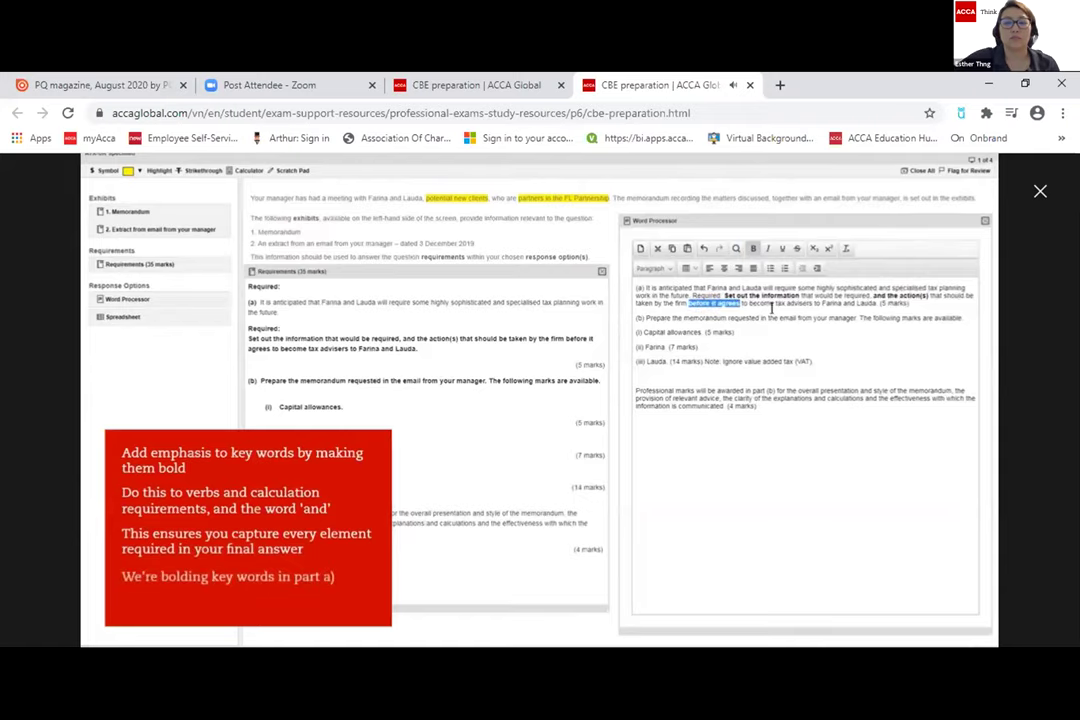
pyautogui.moveTo(776, 305); pyautogui.dragTo(882, 309)
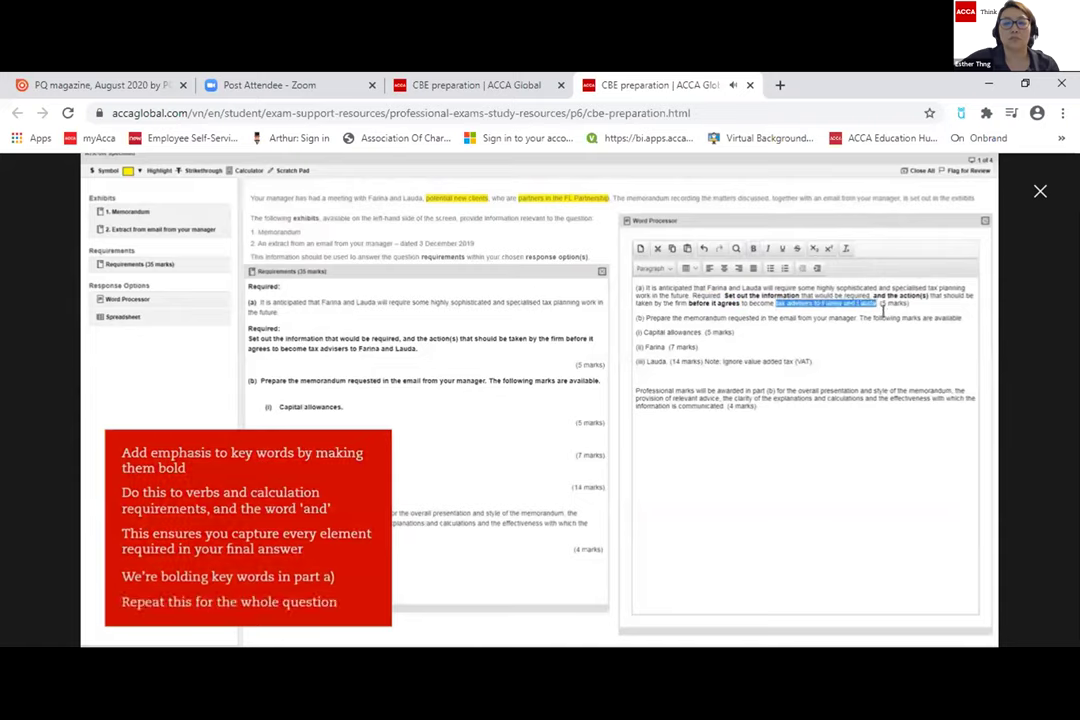
pyautogui.hotkey('ctrl', 'b')
pyautogui.click(873, 318)
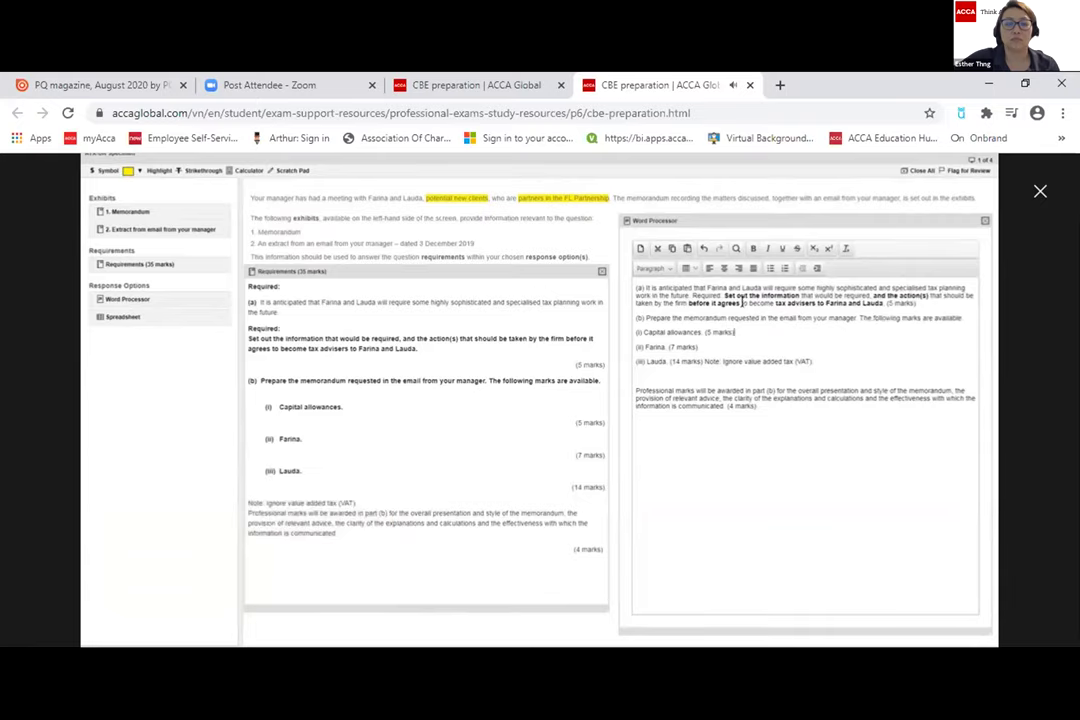
# Close the requirements window and open the extract from the manager's email beside the word processor.
pyautogui.click(601, 271)
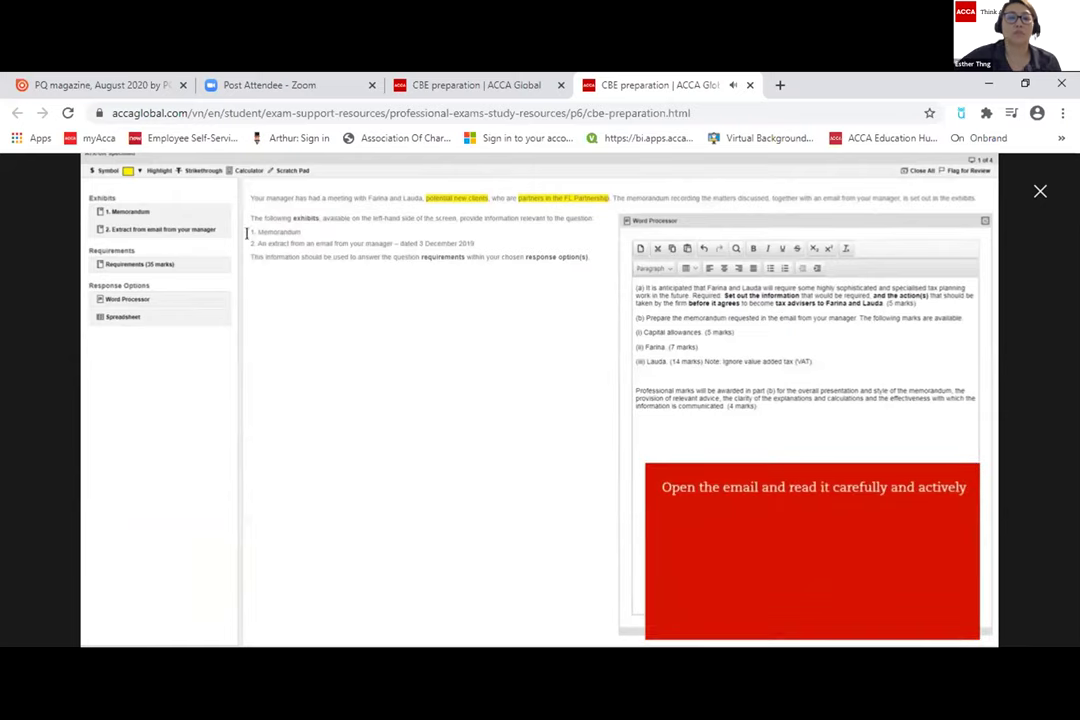
pyautogui.click(208, 231)
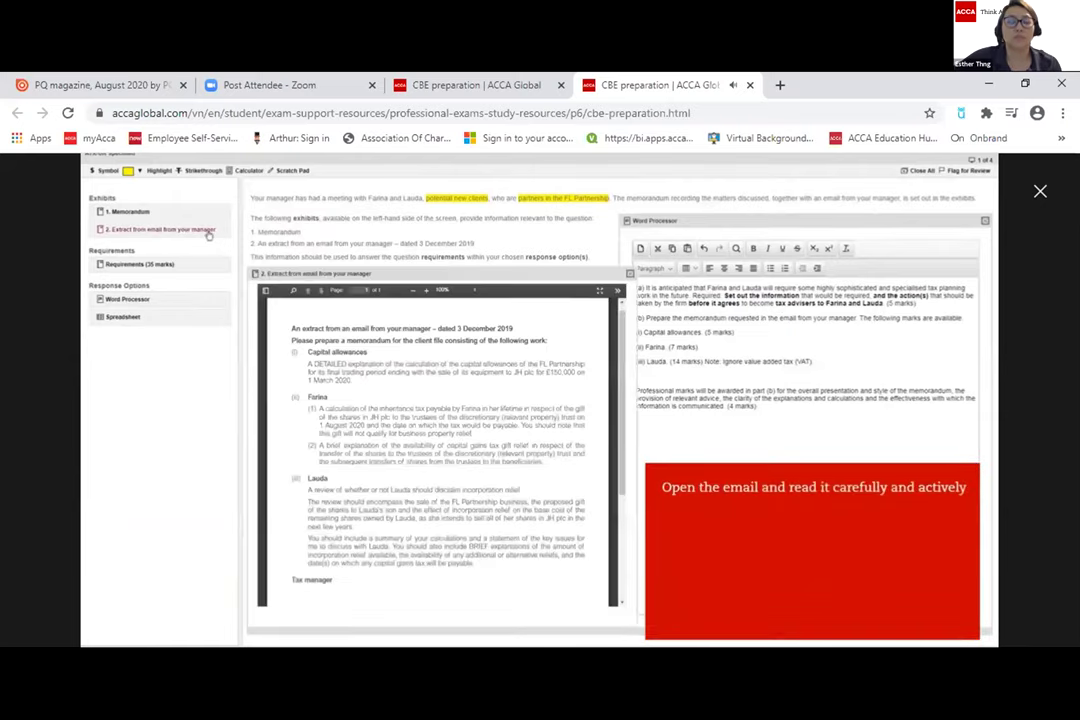
pyautogui.moveTo(404, 275); pyautogui.dragTo(399, 274)
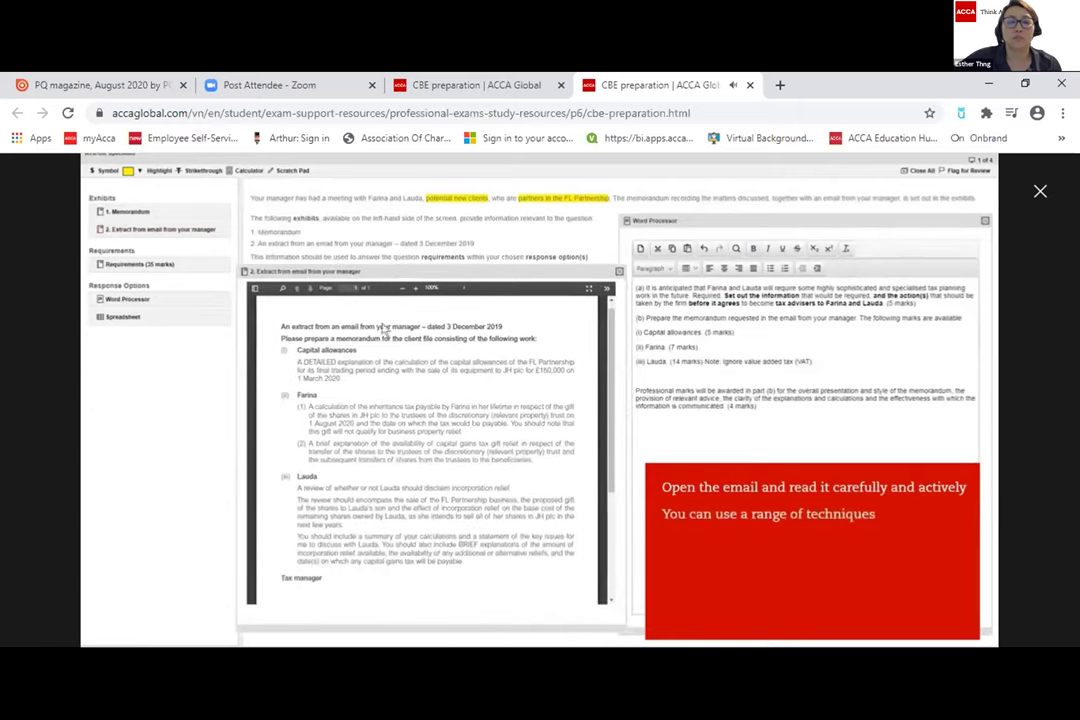
# Highlight the email's section headings by colour: Capital allowances yellow, heading (ii) green and heading (iii) pink.
pyautogui.moveTo(298, 350); pyautogui.dragTo(357, 350)
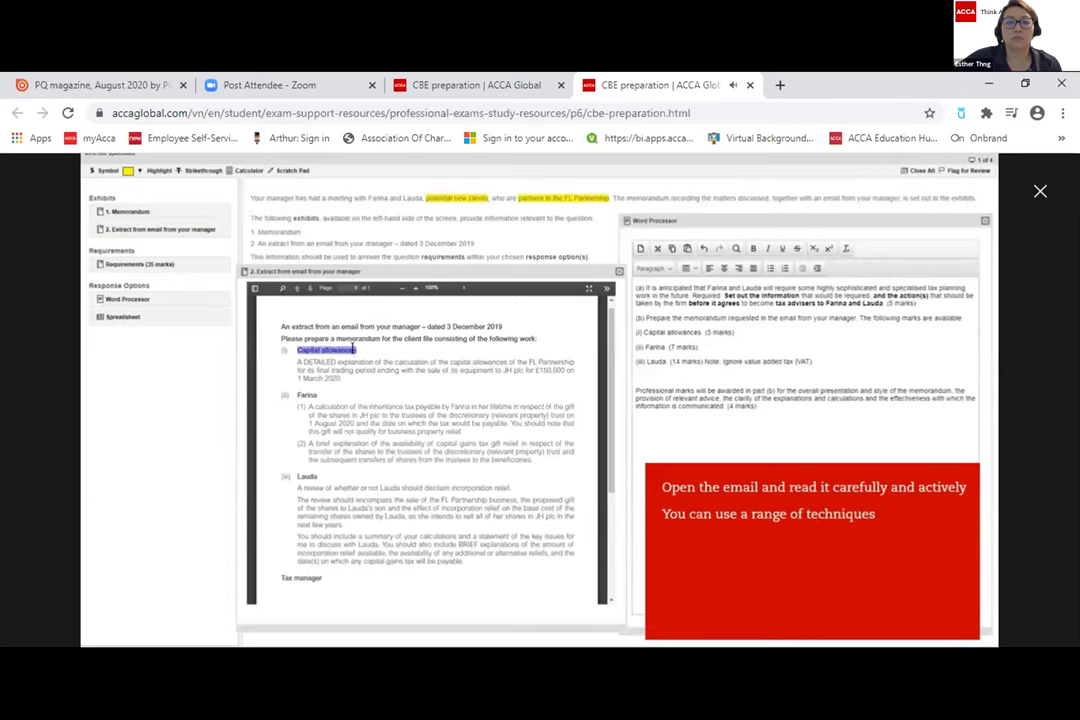
pyautogui.click(155, 170)
pyautogui.moveTo(298, 395); pyautogui.dragTo(317, 395)
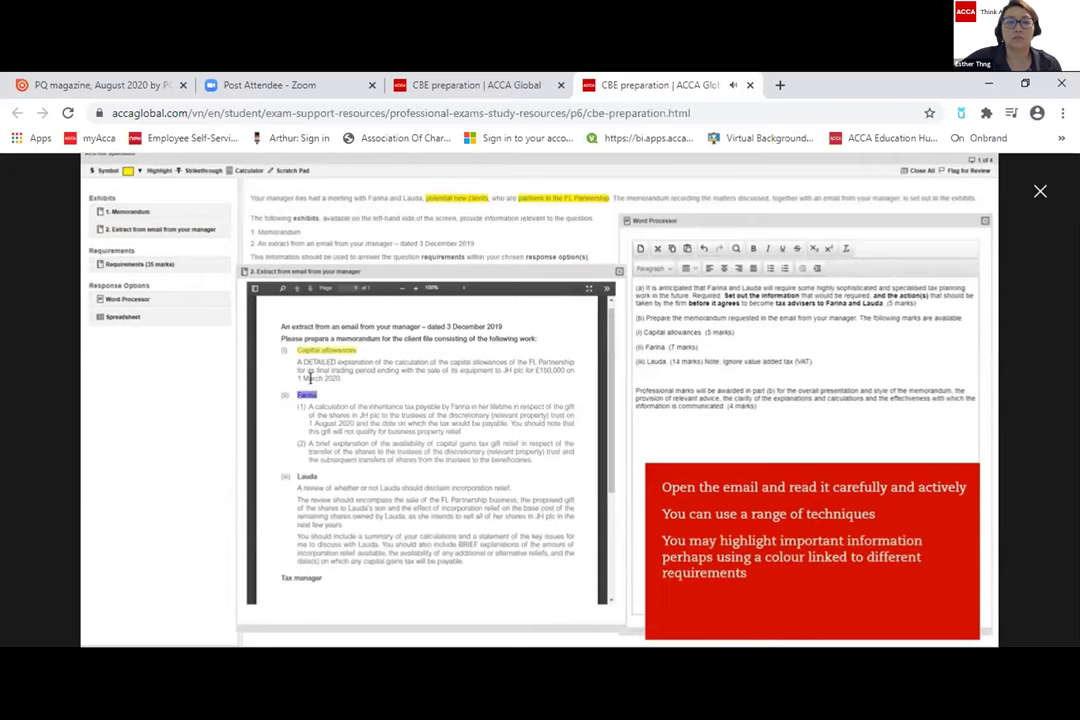
pyautogui.click(139, 170)
pyautogui.click(200, 190)
pyautogui.moveTo(297, 476); pyautogui.dragTo(317, 476)
pyautogui.click(141, 172)
pyautogui.click(185, 185)
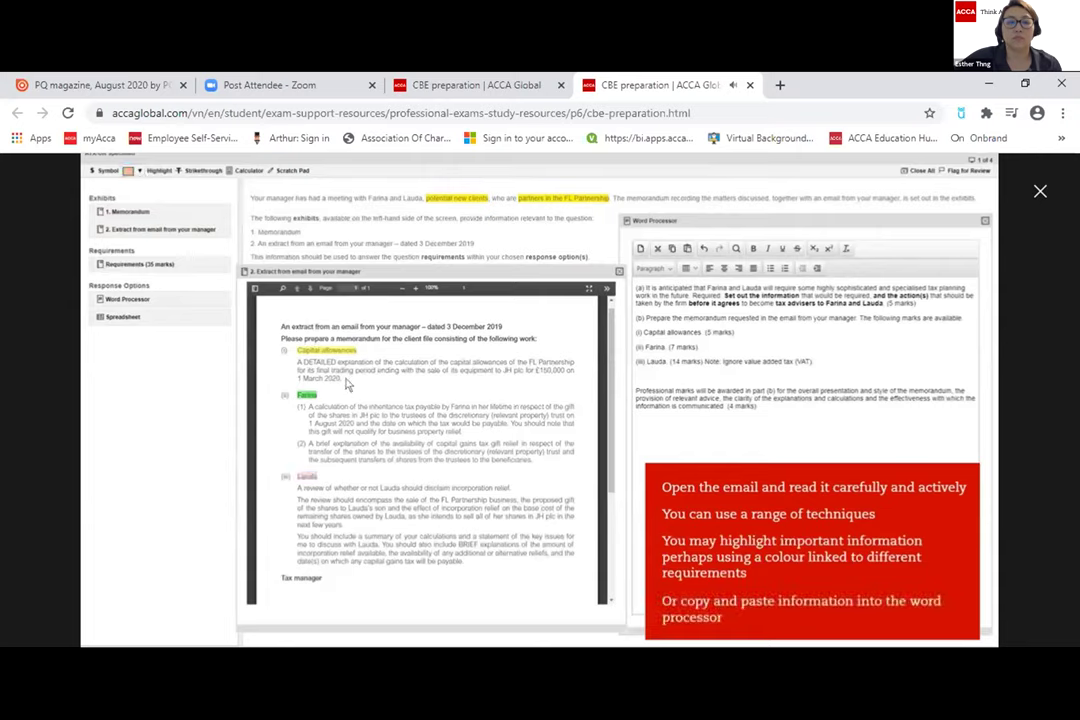
# Copy the email's capital allowances instruction into the answer plan beneath item (i).
pyautogui.moveTo(345, 379); pyautogui.dragTo(298, 363)
pyautogui.hotkey('ctrl', 'c')
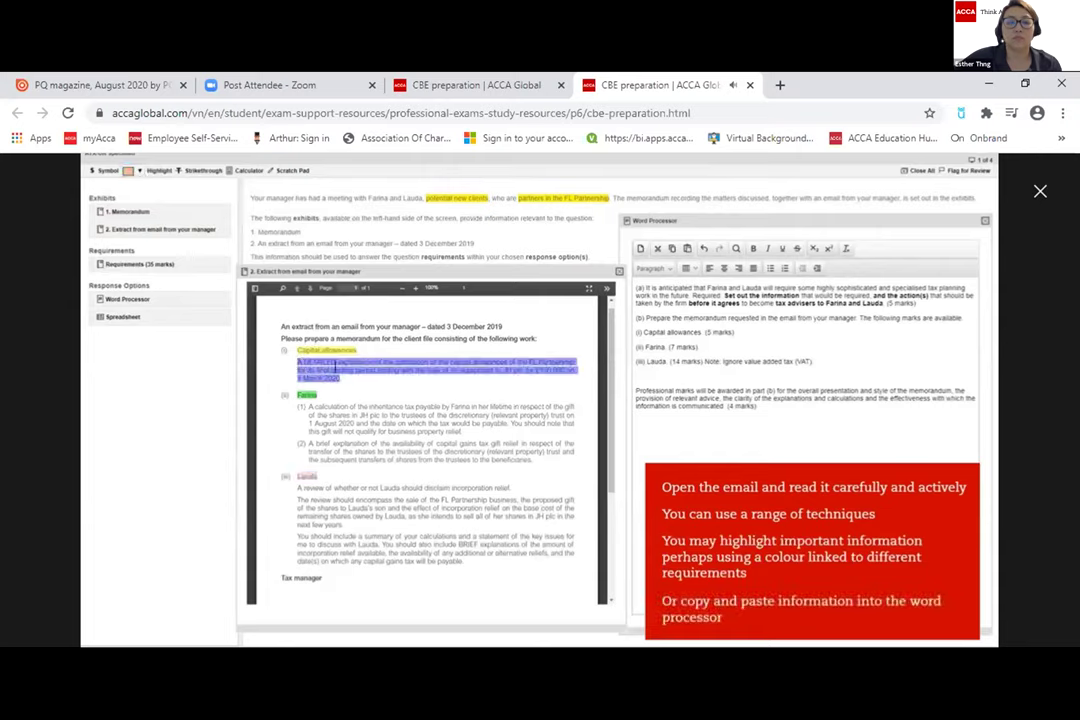
pyautogui.click(739, 332)
pyautogui.press('Return')
pyautogui.hotkey('ctrl', 'v')
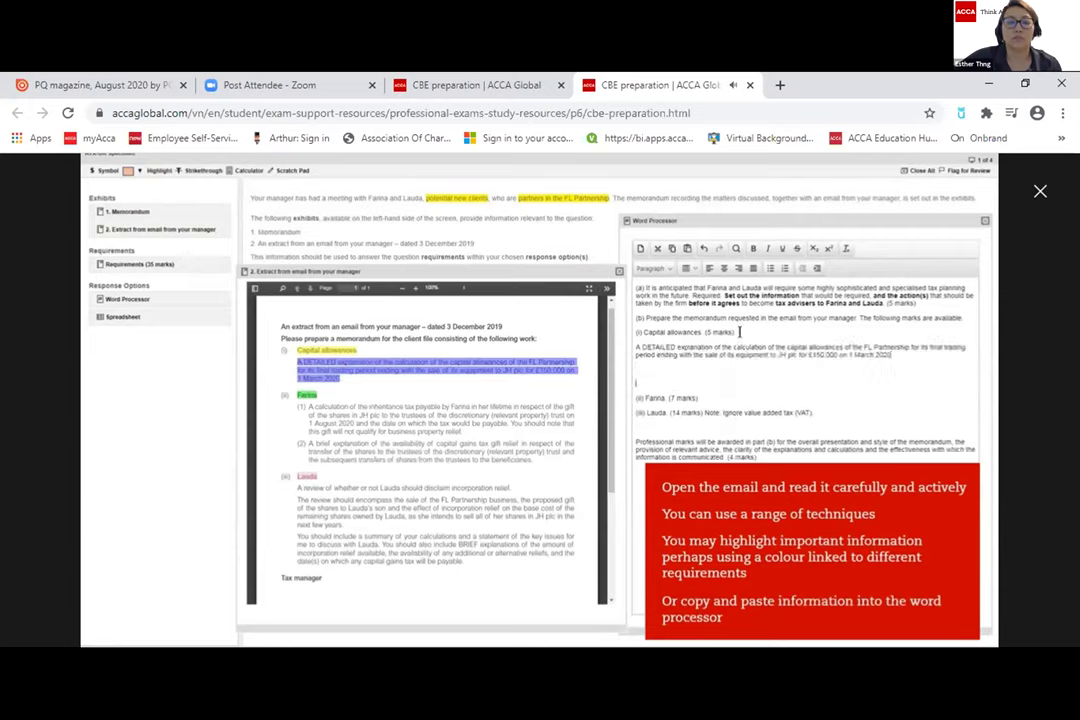
# Copy the email's tasks (1) and (2) from section (ii) beneath item (ii), with task (2) starting its own paragraph.
pyautogui.click(440, 400)
pyautogui.moveTo(298, 406); pyautogui.dragTo(531, 460)
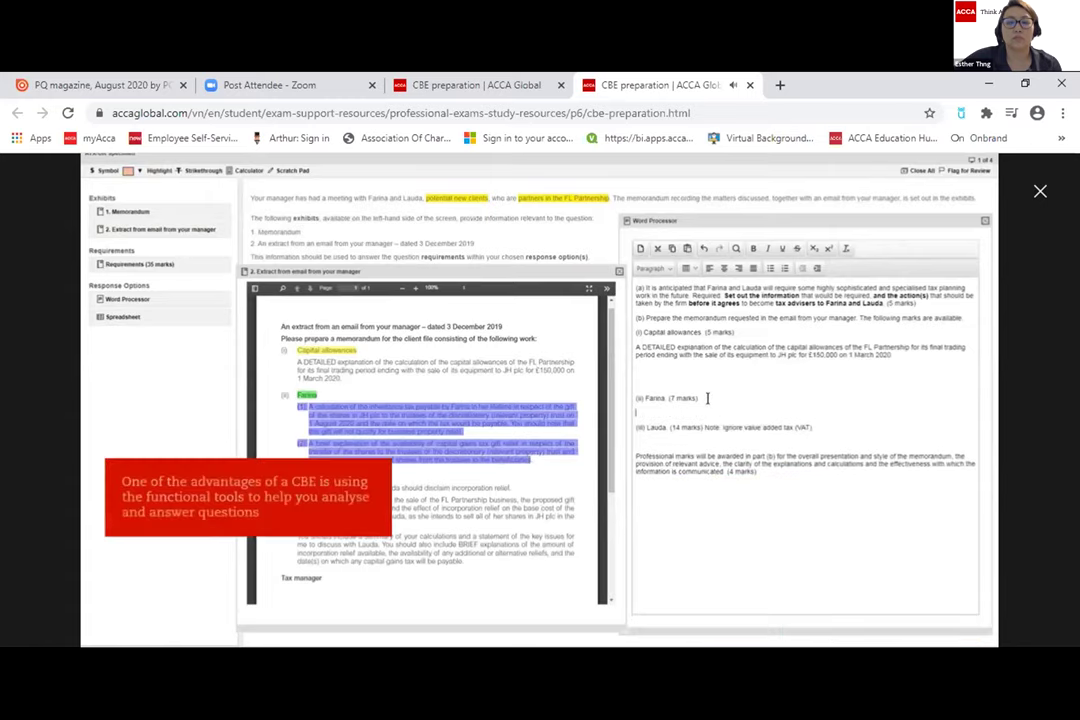
pyautogui.press('Return')
pyautogui.write('(1)A calculation of the inheritance tax payable by Farina in her lifetime in respect of the gift of the shares in JH plc to the trustees of the discretionary (relevant property) trust on 1 August 2020 and the date on which the tax would be payable. You should note that this gift will not qualify for business property relief (2)A brief explanation of the availability of capital gains tax gift relief in respect of the transfer of the shares to the trustees of the discretionary (relevant property) trust and the subsequent transfers of shares from the trustees to the beneficiaries.')
pyautogui.click(919, 427)
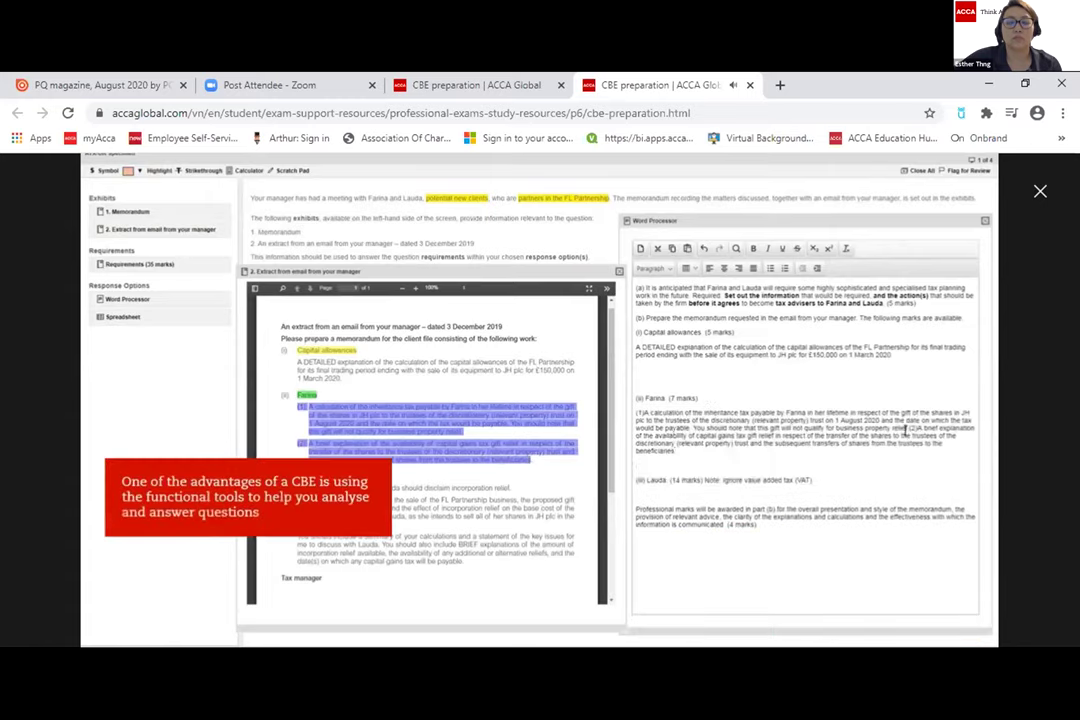
pyautogui.press('Return')
# Copy the email's sentence about reviewing whether to disclaim incorporation relief beneath item (iii) in the answer plan.
pyautogui.click(404, 503)
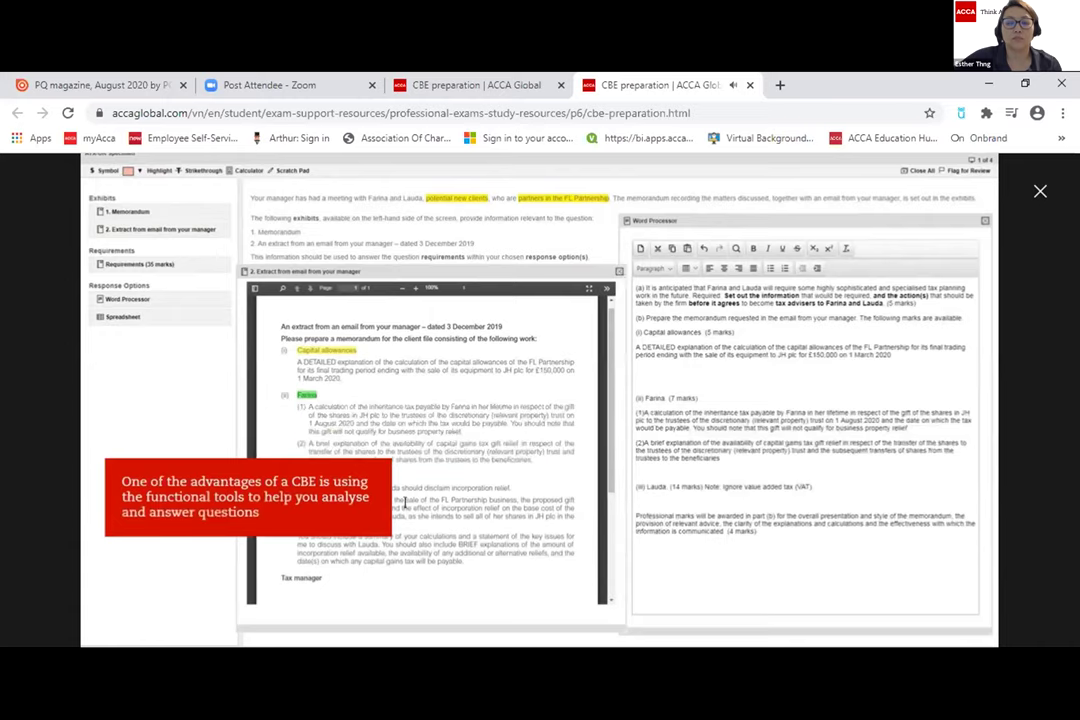
pyautogui.moveTo(375, 487); pyautogui.dragTo(510, 488)
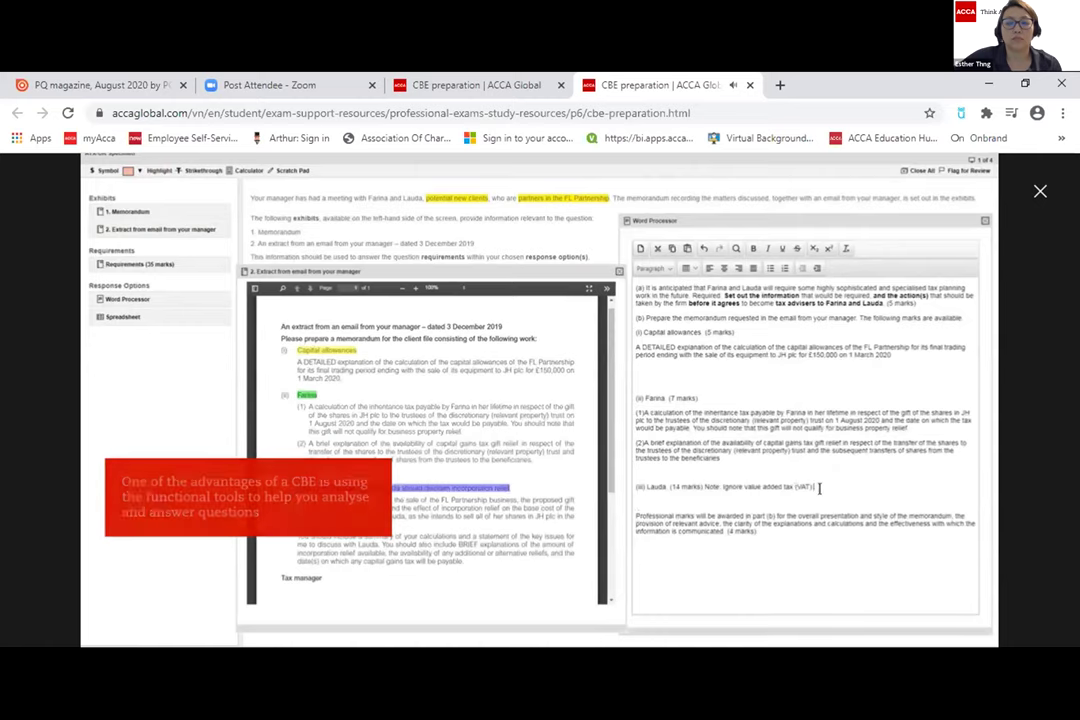
pyautogui.click(671, 497)
pyautogui.write('A review of whether or not Lauda should disclaim incorporation relief.')
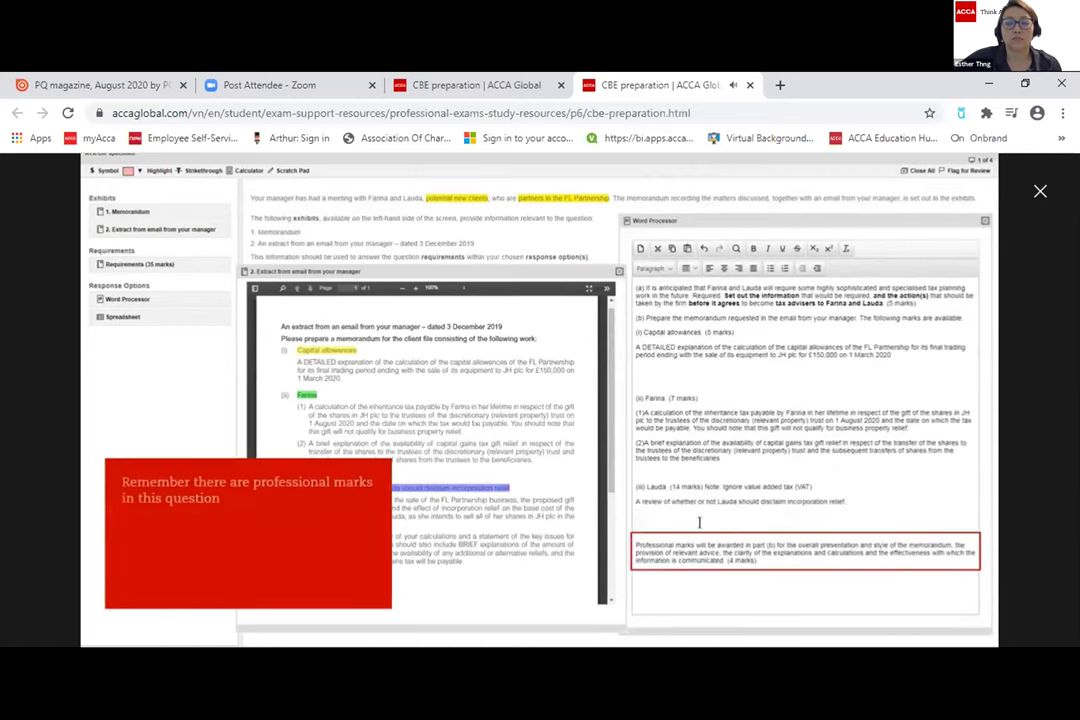
pyautogui.click(594, 558)
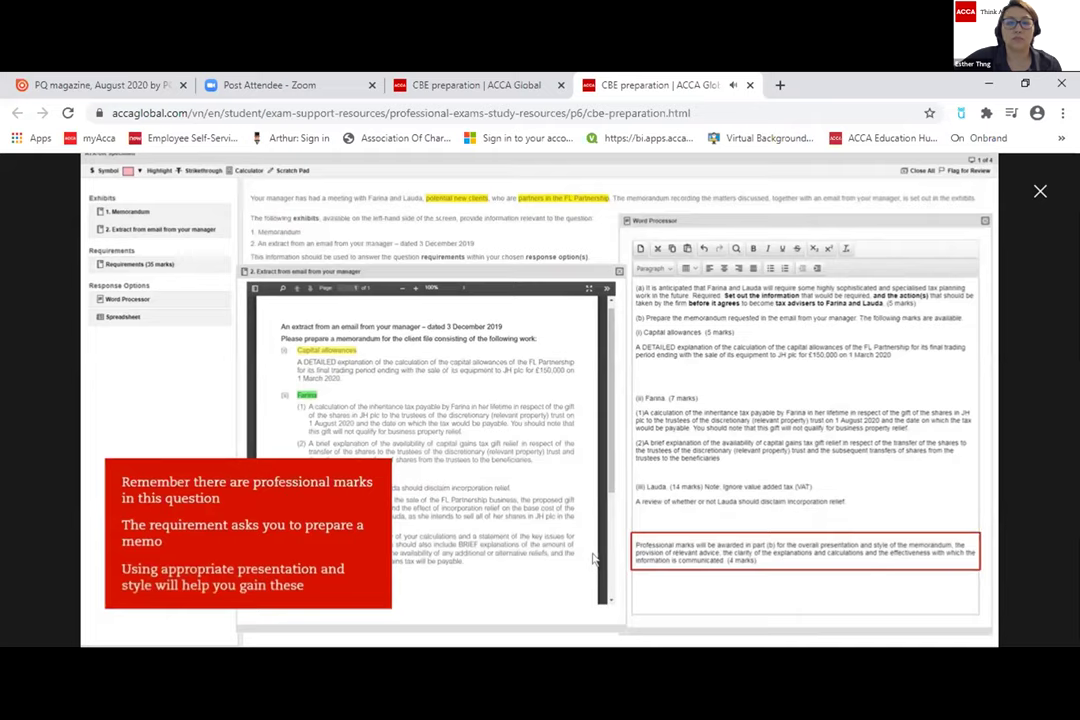
# Add a bold "Inheritance tax" subheading below task (1) under item (ii).
pyautogui.click(914, 429)
pyautogui.press('Return')
pyautogui.write('Inher')
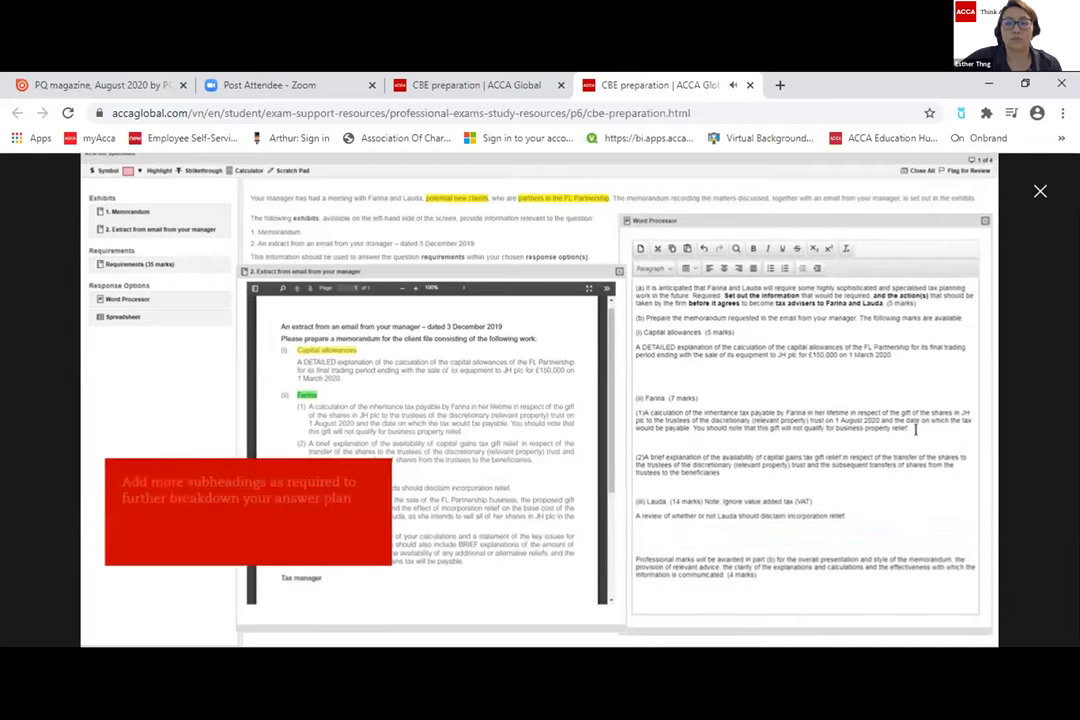
pyautogui.write('itance tax')
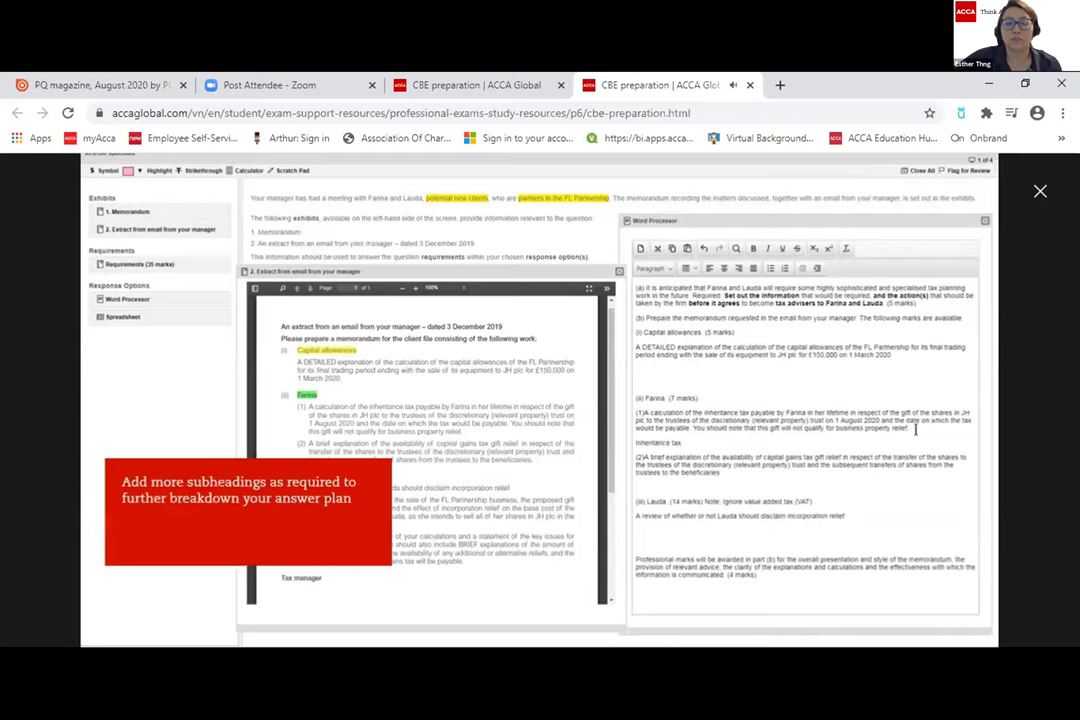
pyautogui.moveTo(682, 443); pyautogui.dragTo(633, 449)
pyautogui.hotkey('ctrl', 'b')
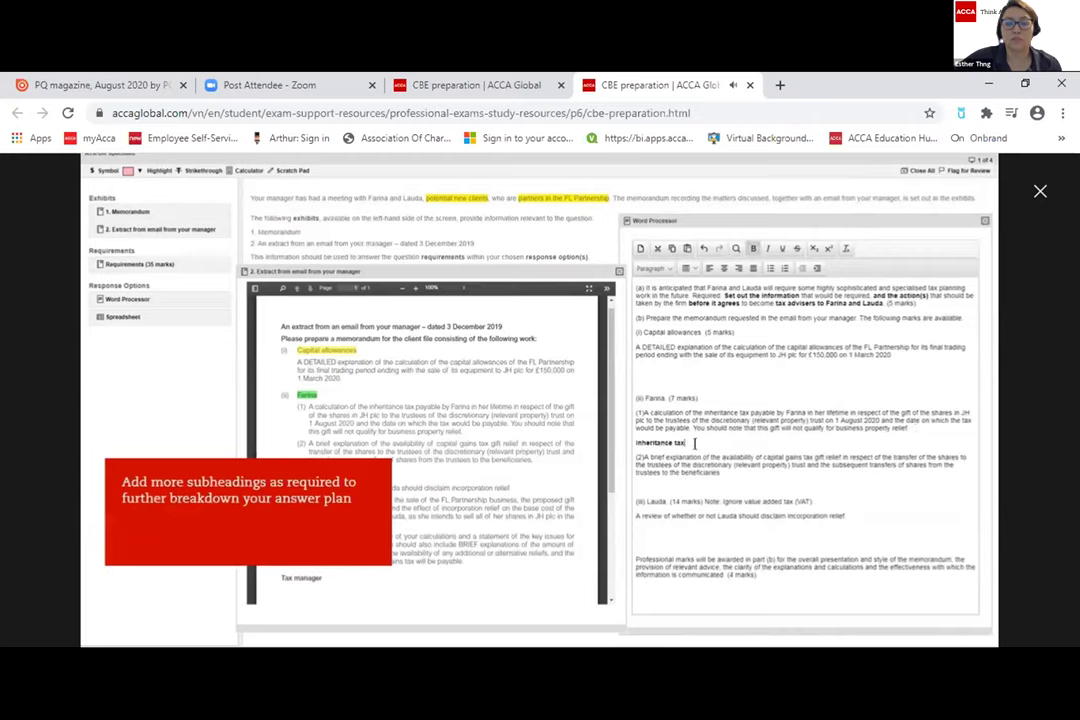
# Leave a blank line below the Inheritance tax subheading and add a bold "Capital Gains Tax" subheading below task (2).
pyautogui.press('End')
pyautogui.press('Return')
pyautogui.click(657, 495)
pyautogui.write('Capital Gains Tax')
pyautogui.hotkey('shift', 'Home')
pyautogui.hotkey('ctrl', 'b')
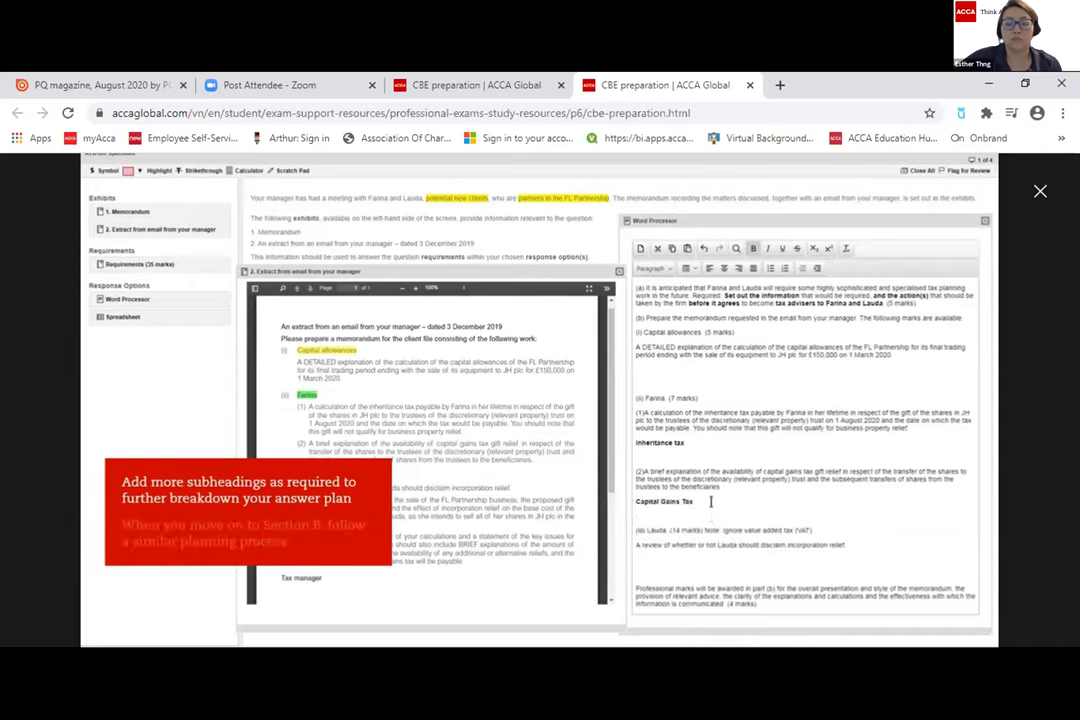